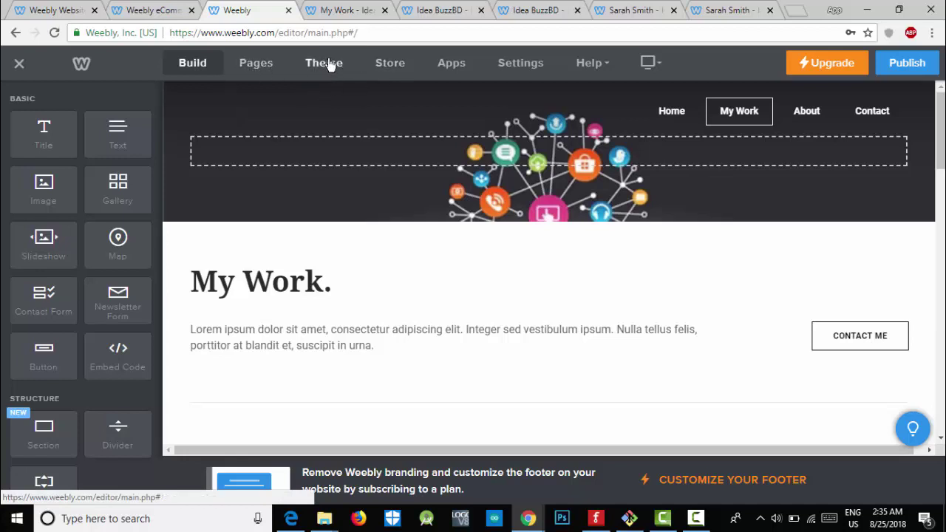
click(330, 64)
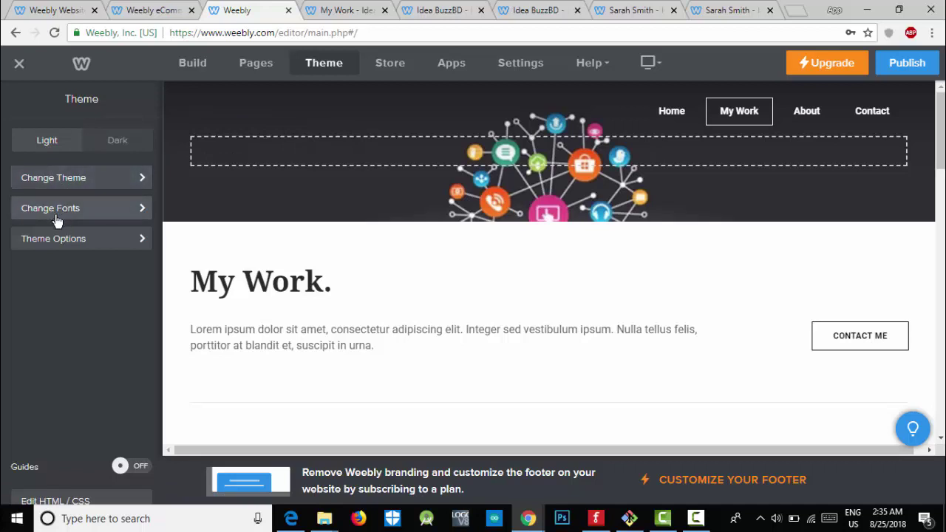
click(142, 182)
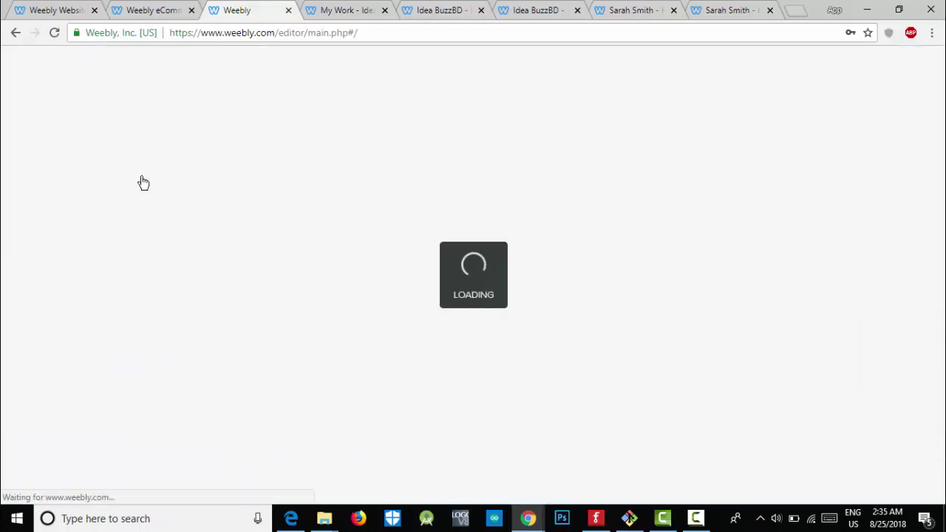
click(17, 34)
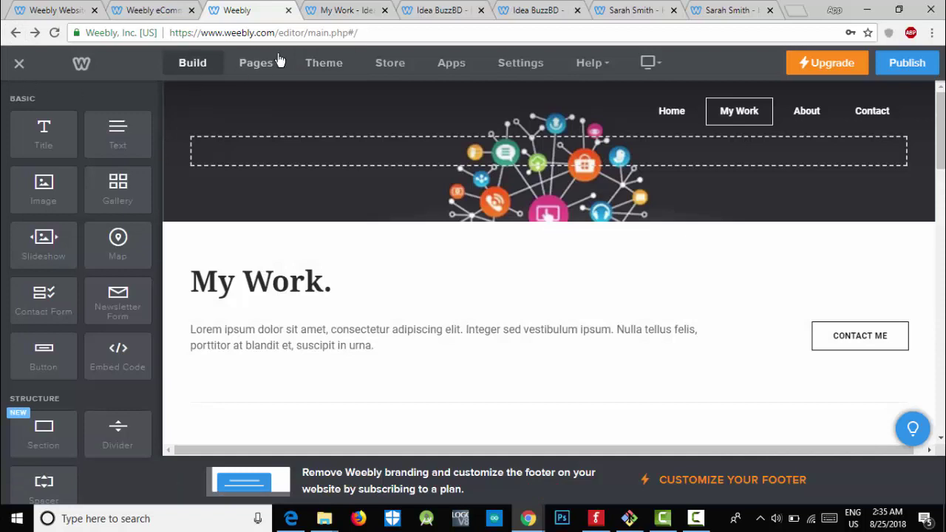
Step: Set the site title's font color to teal green in the theme's font options
click(340, 67)
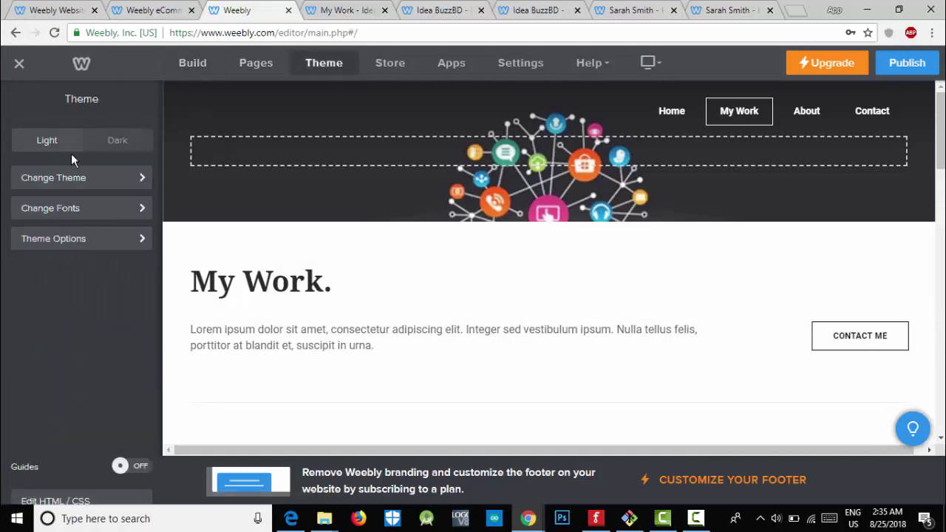
click(146, 213)
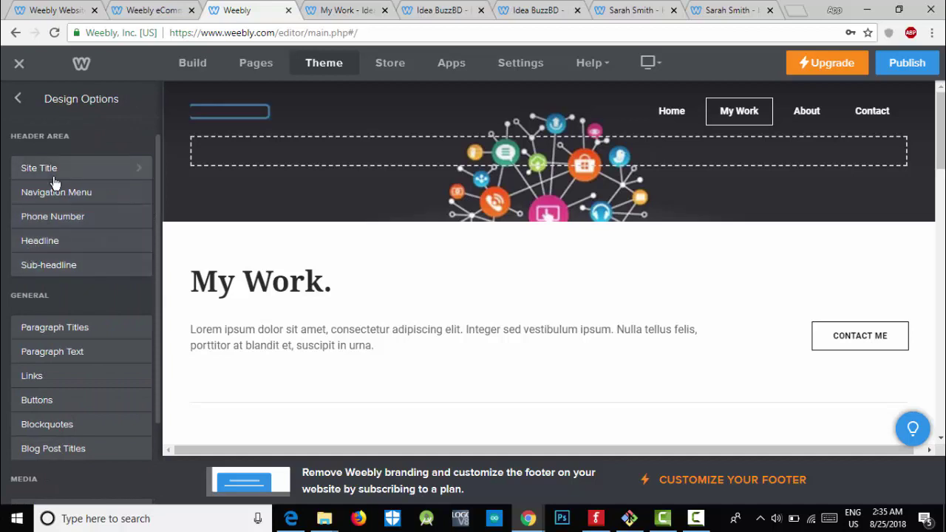
click(131, 175)
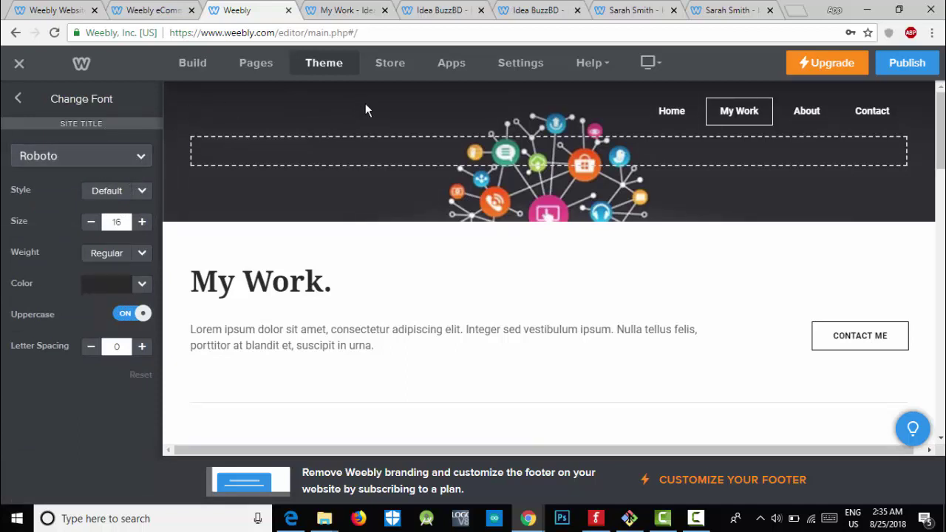
mouse_move(222, 142)
click(145, 287)
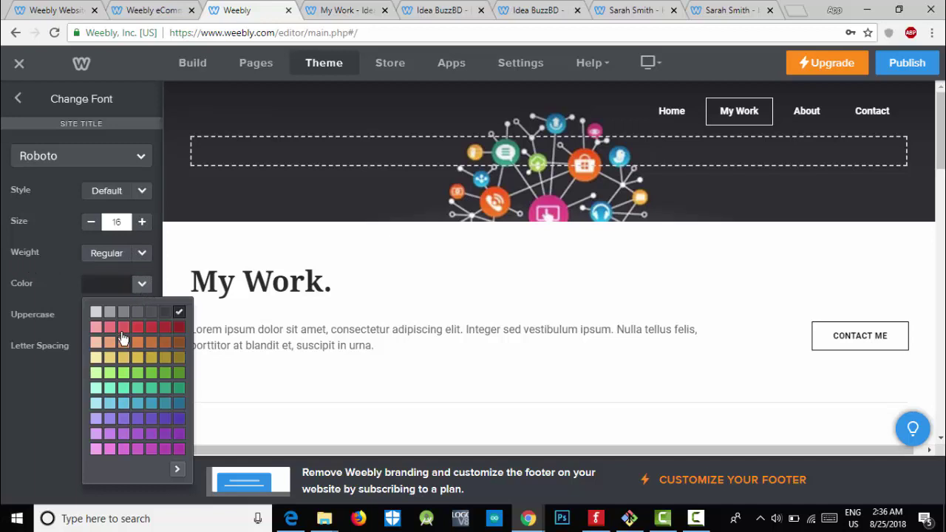
click(150, 327)
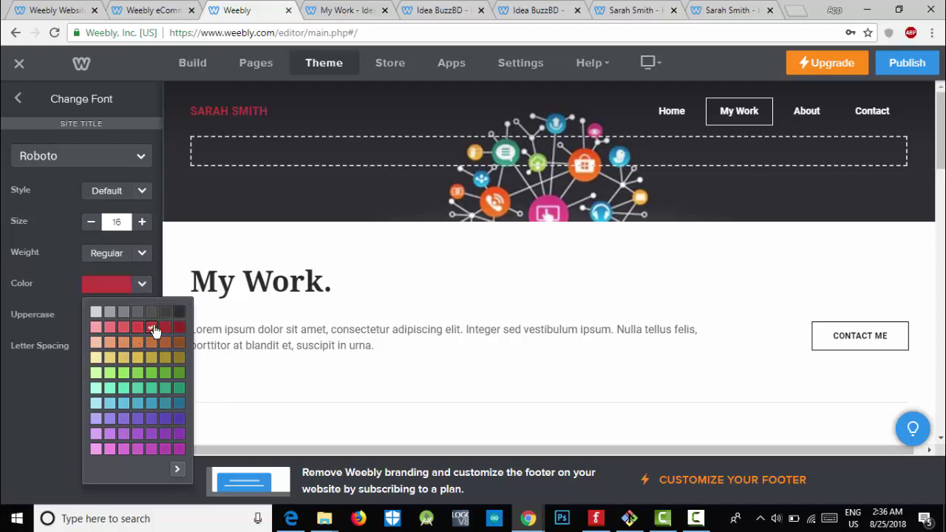
mouse_move(238, 111)
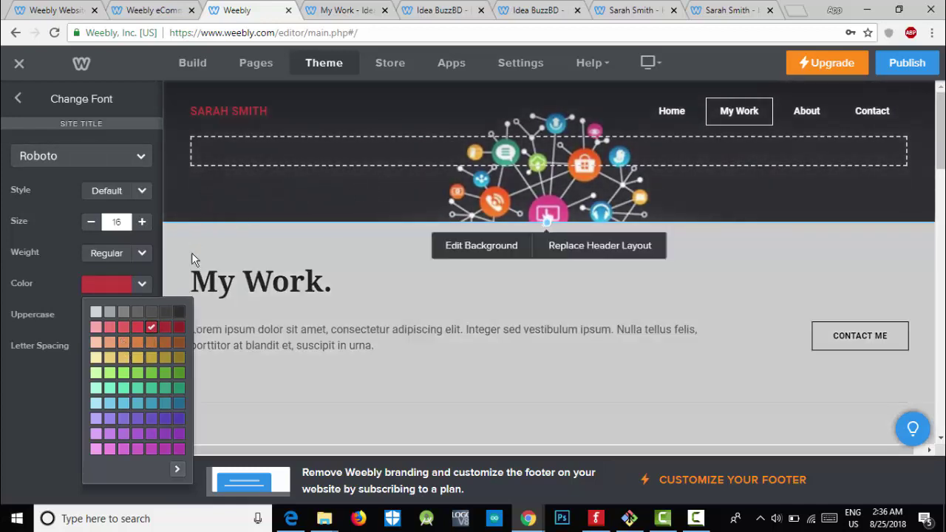
click(152, 390)
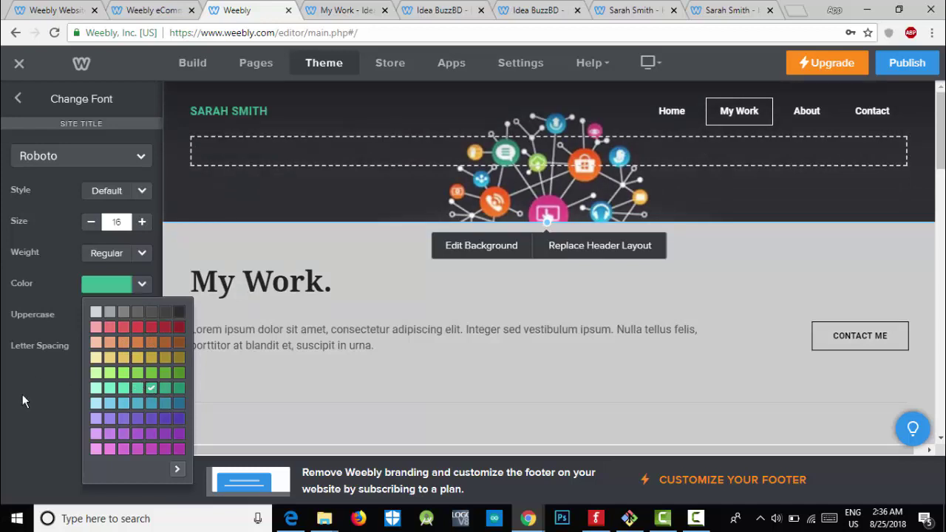
click(23, 397)
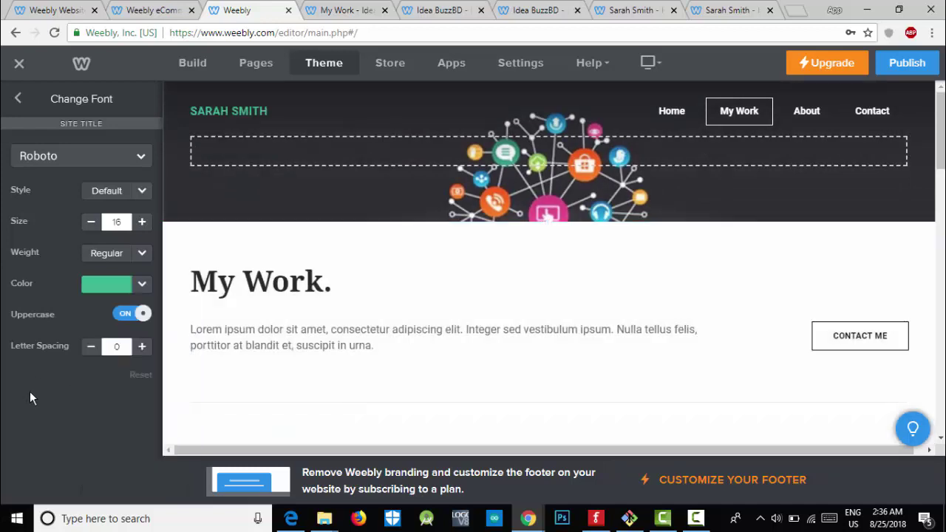
Step: Increase the site title's letter spacing to 5 and return to the design options
click(142, 346)
click(142, 346)
click(142, 347)
click(142, 346)
click(142, 346)
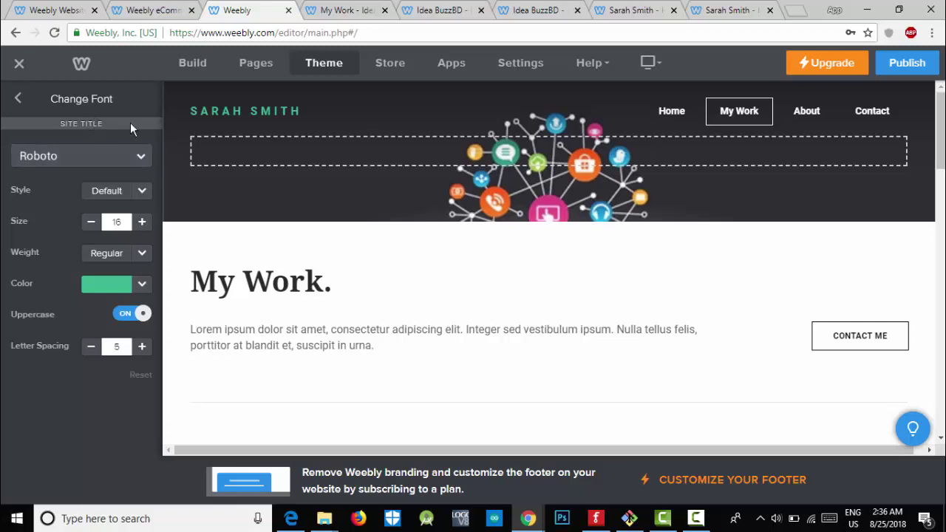
click(19, 102)
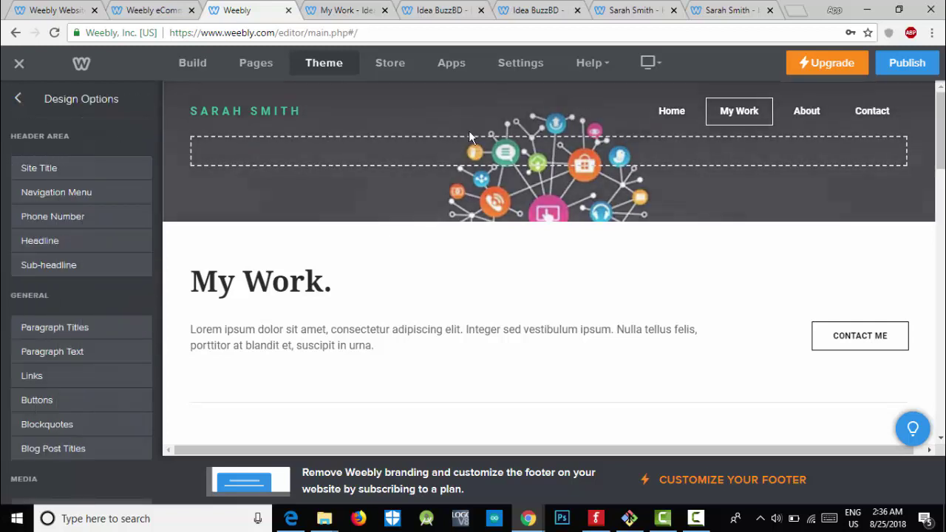
mouse_move(270, 125)
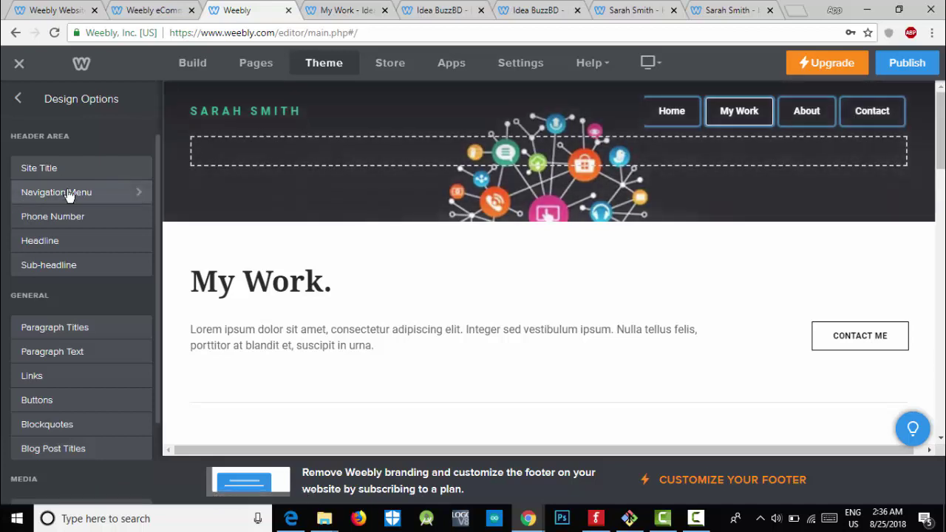
click(68, 195)
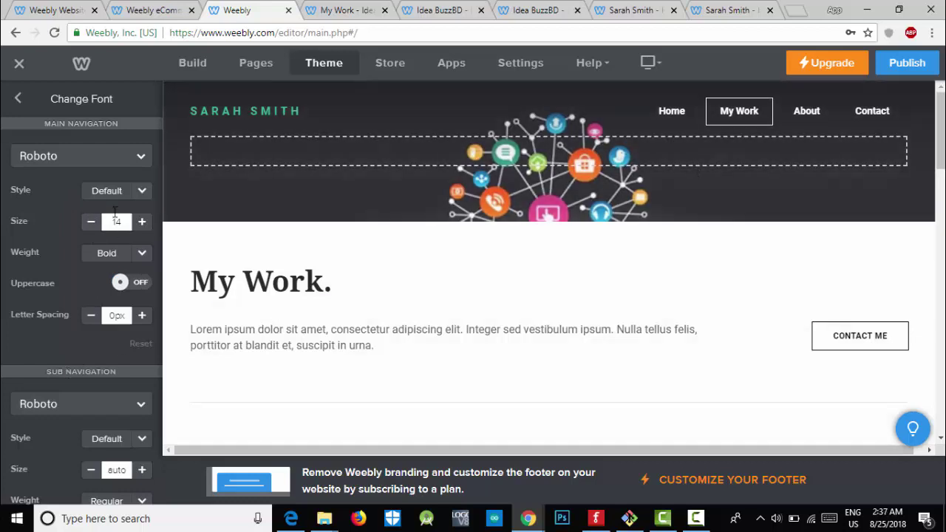
click(17, 98)
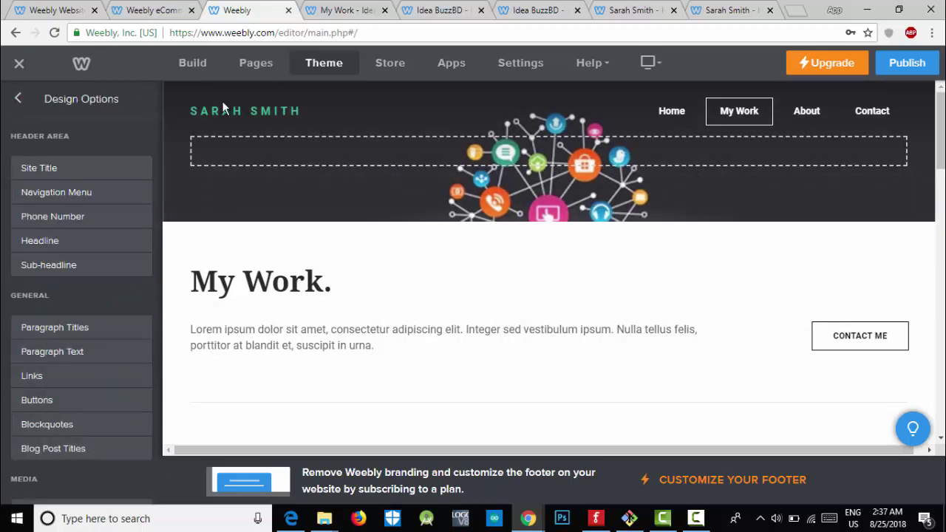
Step: Add a new standard page to the site and name it Technology
click(258, 65)
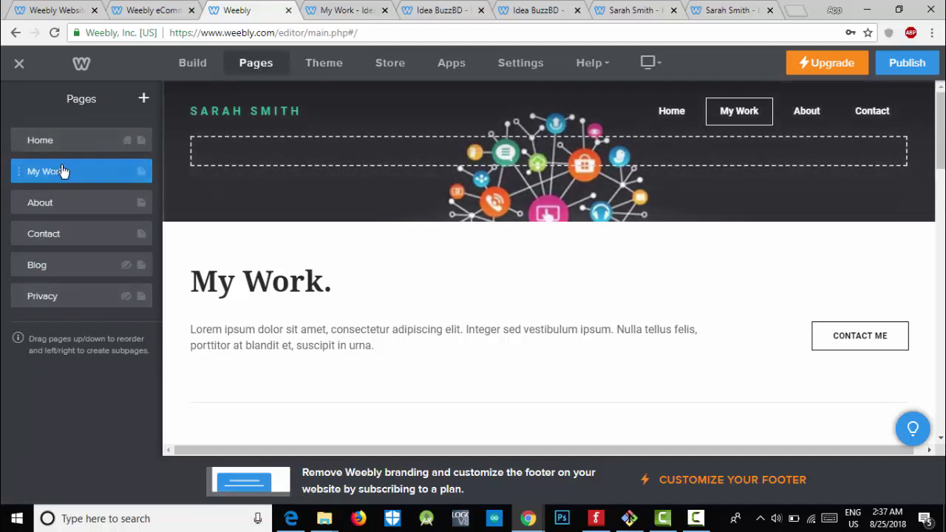
click(144, 100)
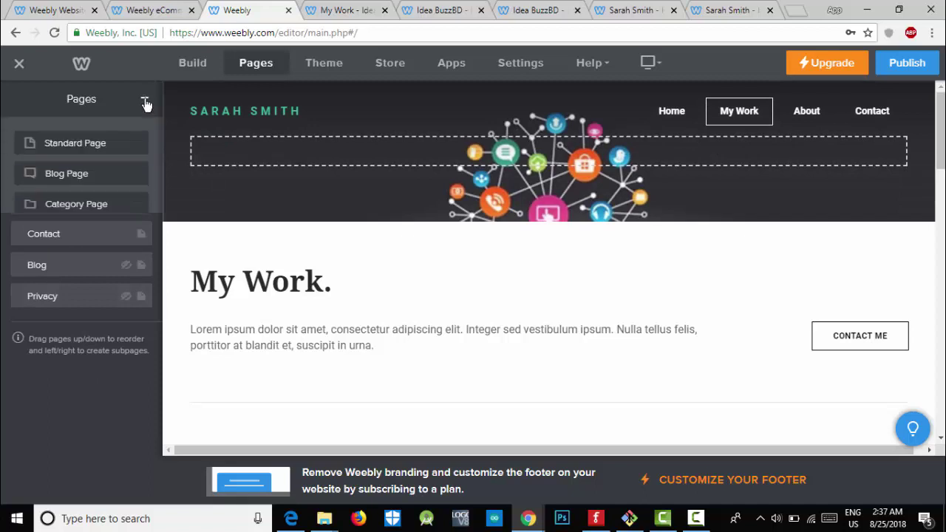
click(72, 144)
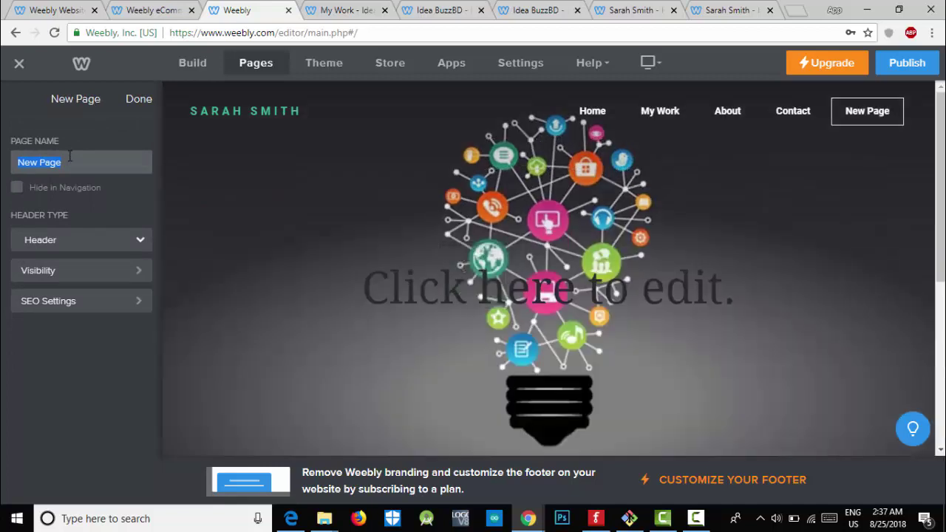
text(Technology)
click(139, 100)
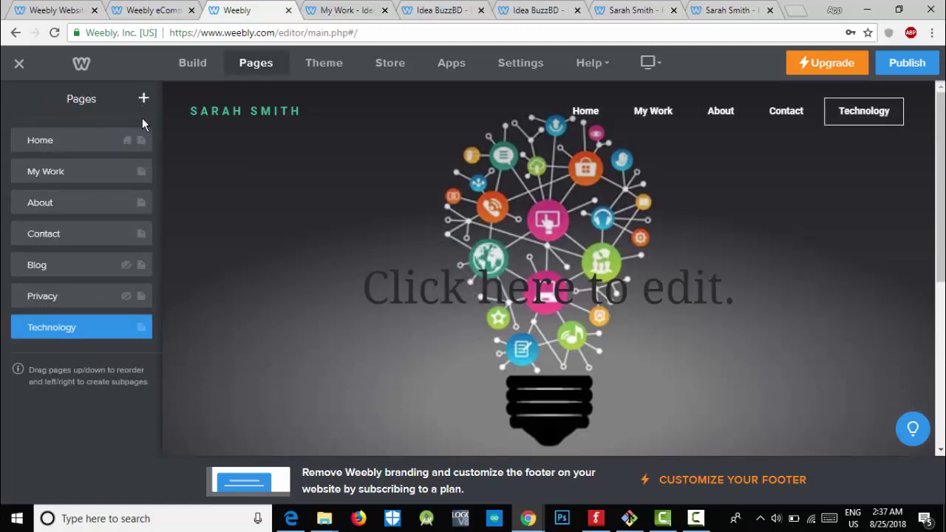
Step: Add another standard page named Craft to the site
click(143, 99)
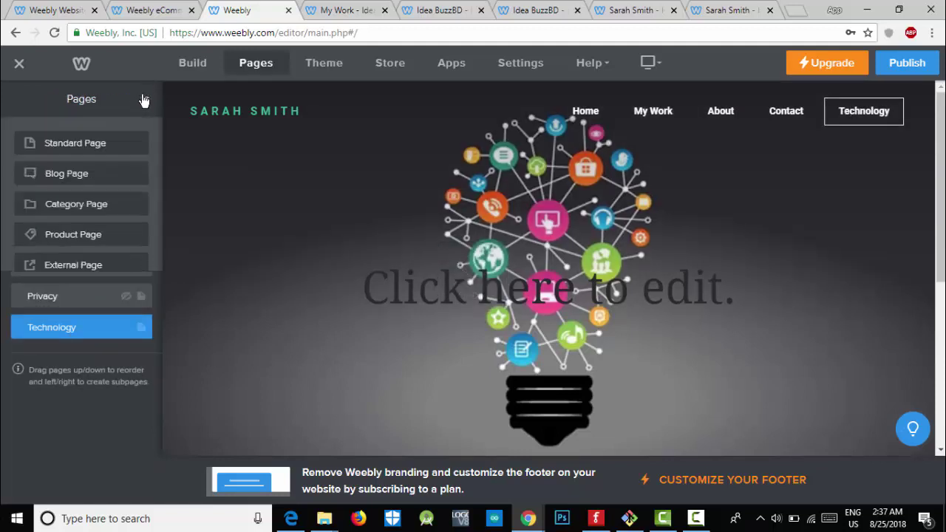
click(70, 144)
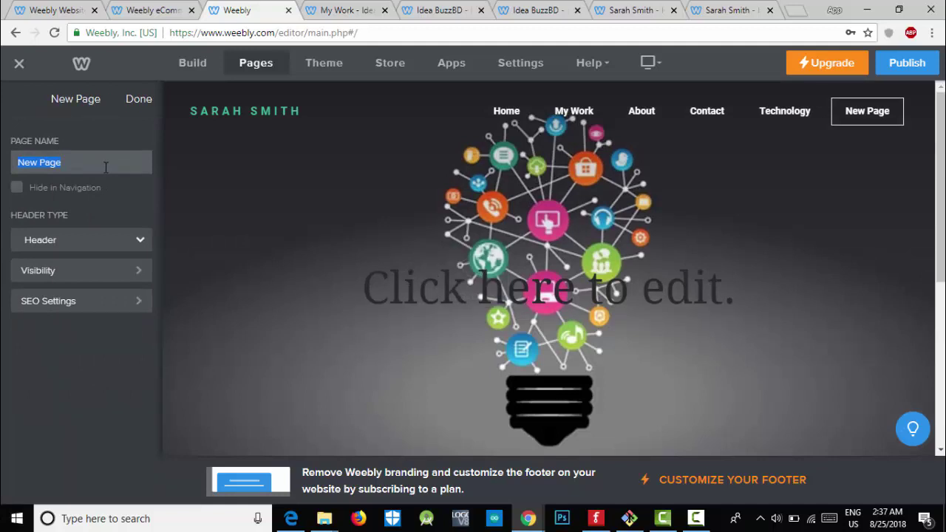
text(c)
click(136, 100)
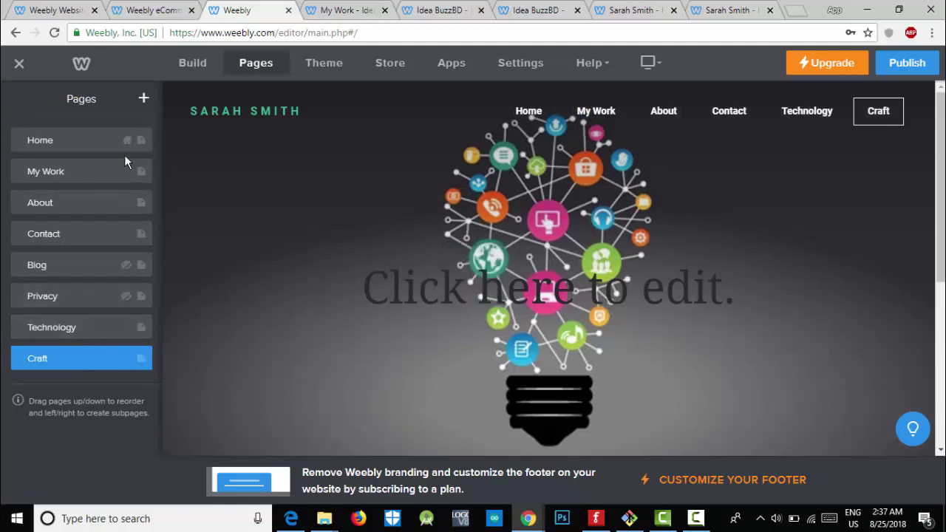
Step: Add a third standard page named Robotic and check its entry in the site navigation
click(144, 96)
click(85, 144)
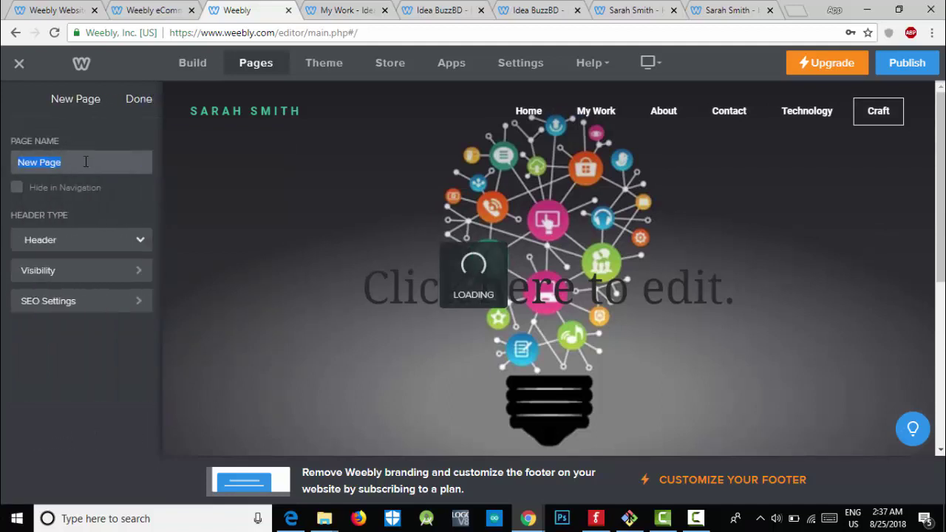
text(Robotic)
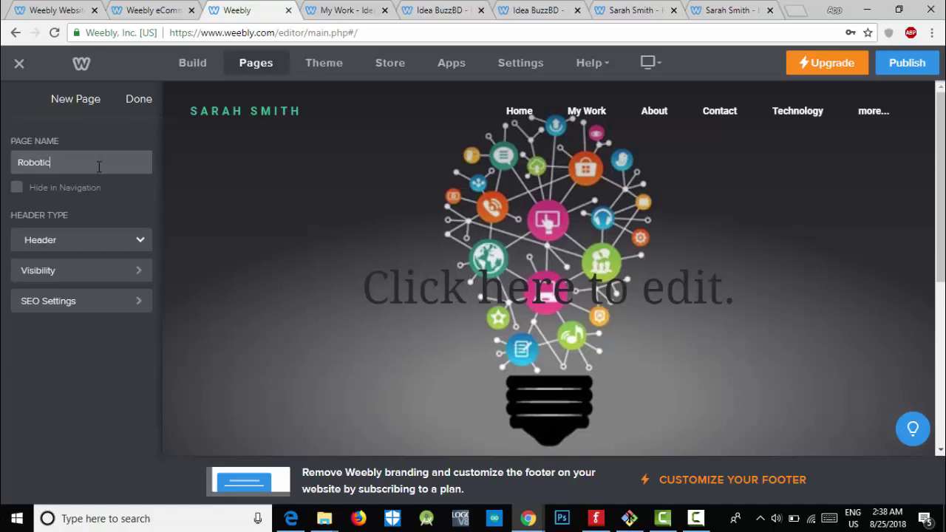
click(74, 381)
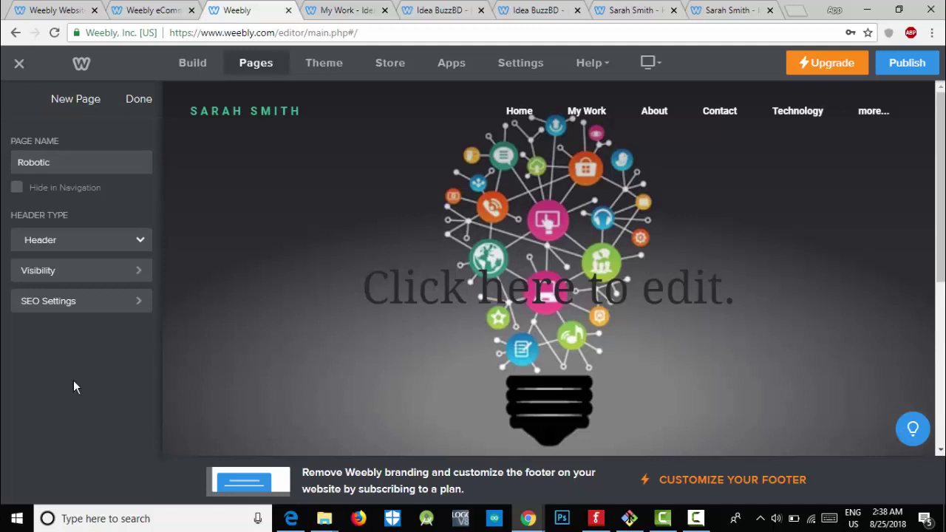
click(139, 100)
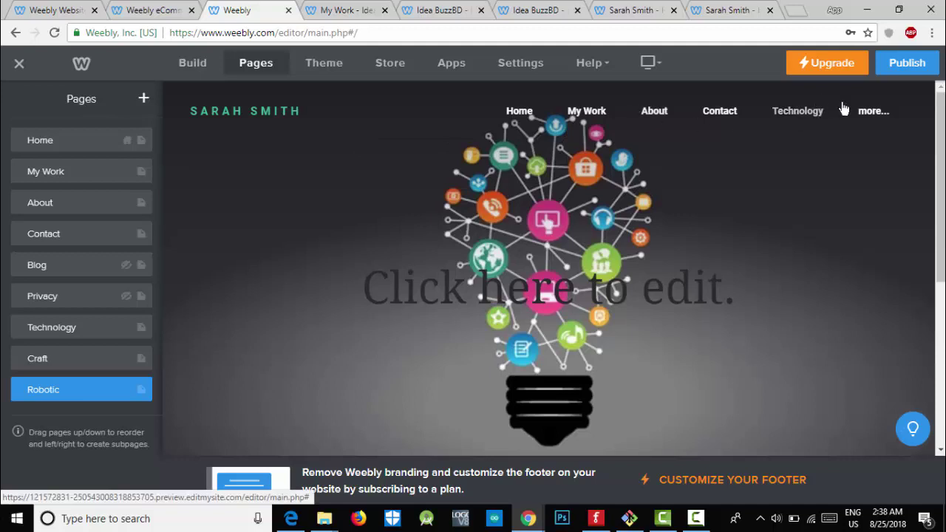
mouse_move(875, 118)
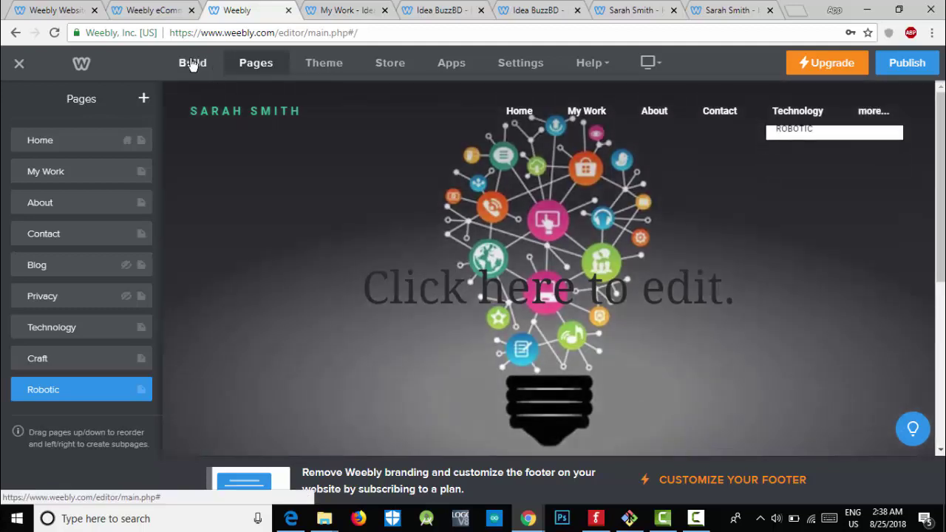
Step: Make the Contact page a subpage of About in the page list
click(318, 70)
click(263, 66)
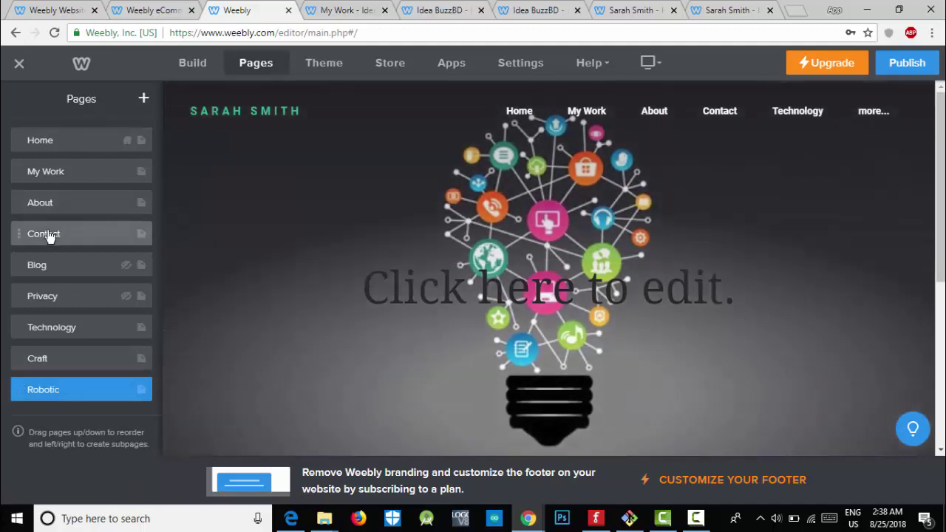
drag(52, 236, 116, 237)
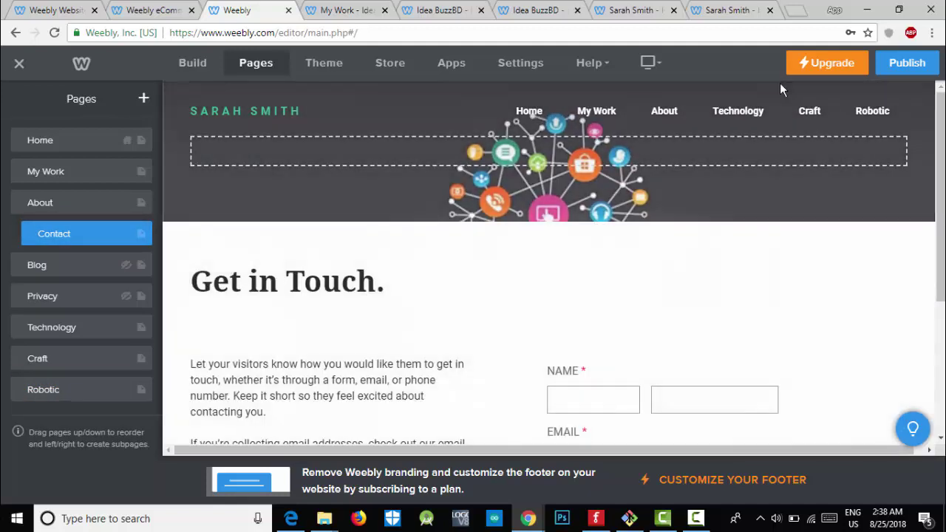
mouse_move(665, 112)
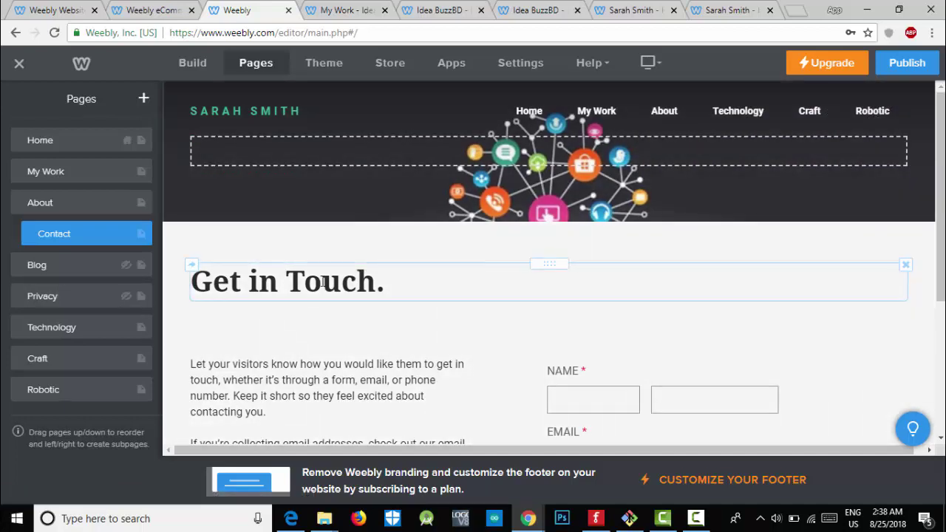
Step: Make Robotic a subpage of Technology and move the Craft page above Technology in the page list
drag(80, 392, 95, 365)
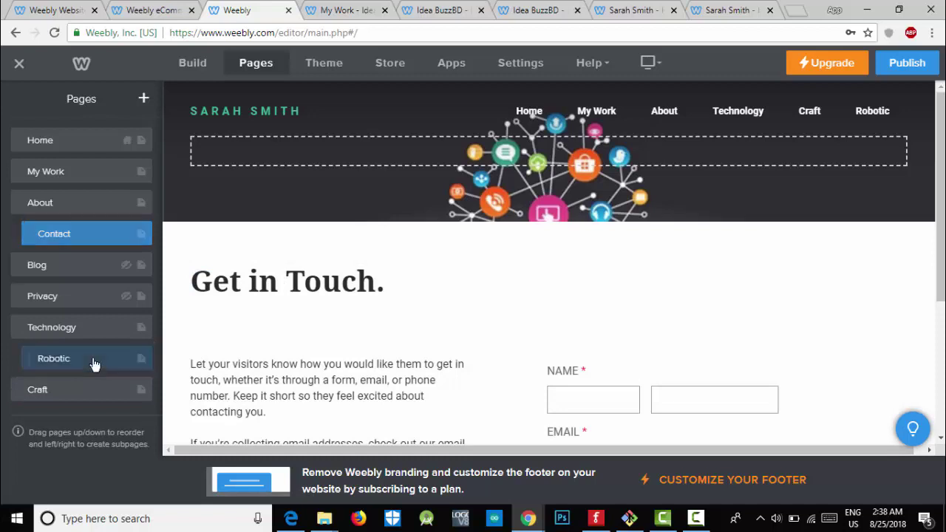
click(95, 365)
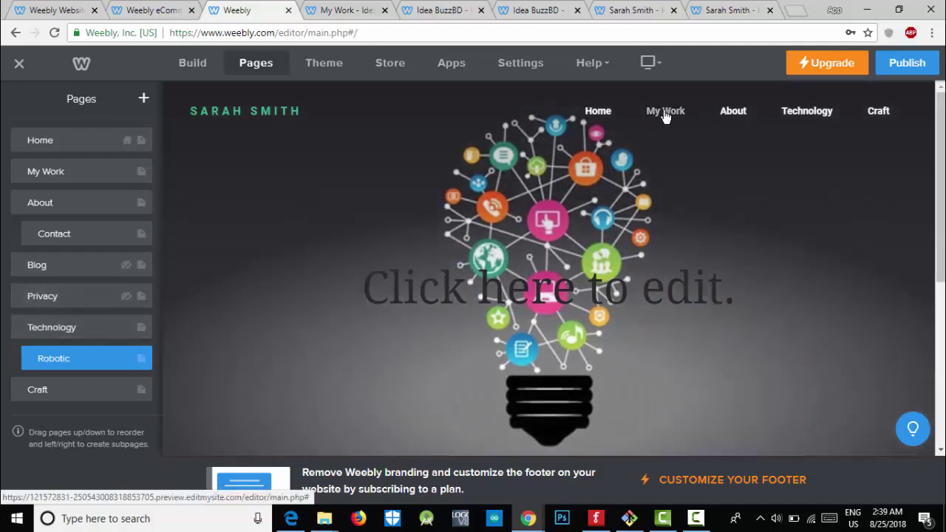
mouse_move(709, 117)
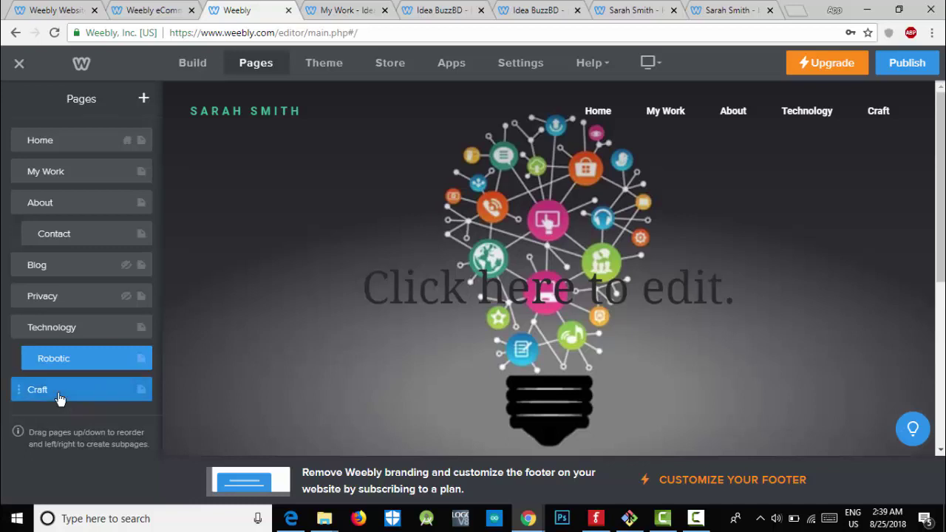
drag(60, 399, 59, 334)
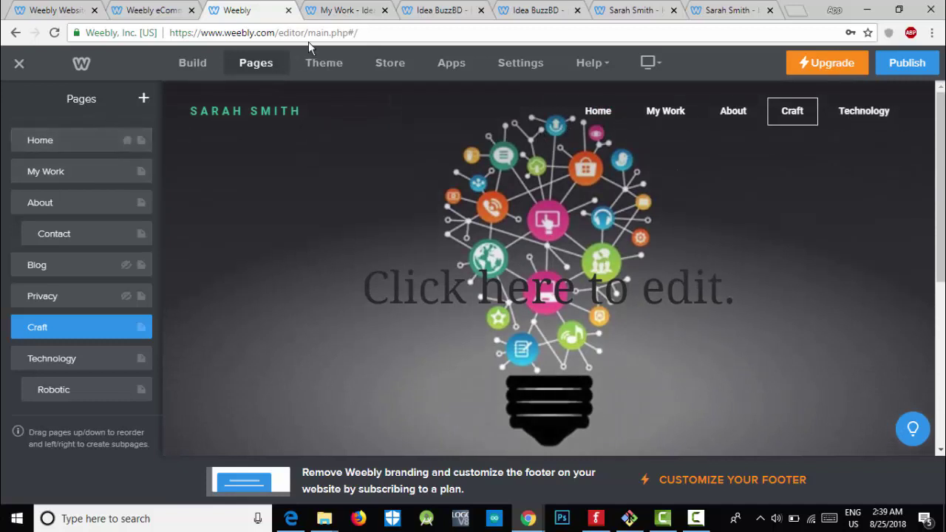
Step: Open the theme's font settings for the navigation menu
click(322, 65)
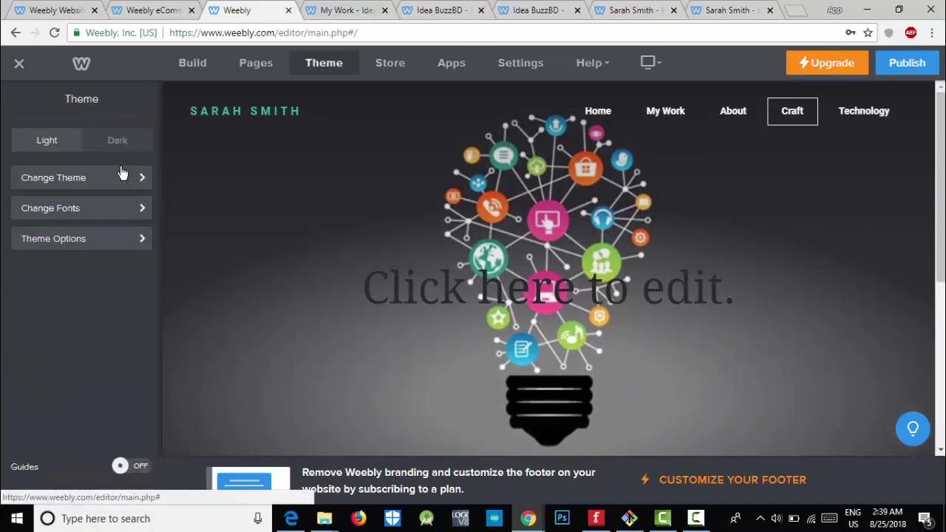
click(105, 211)
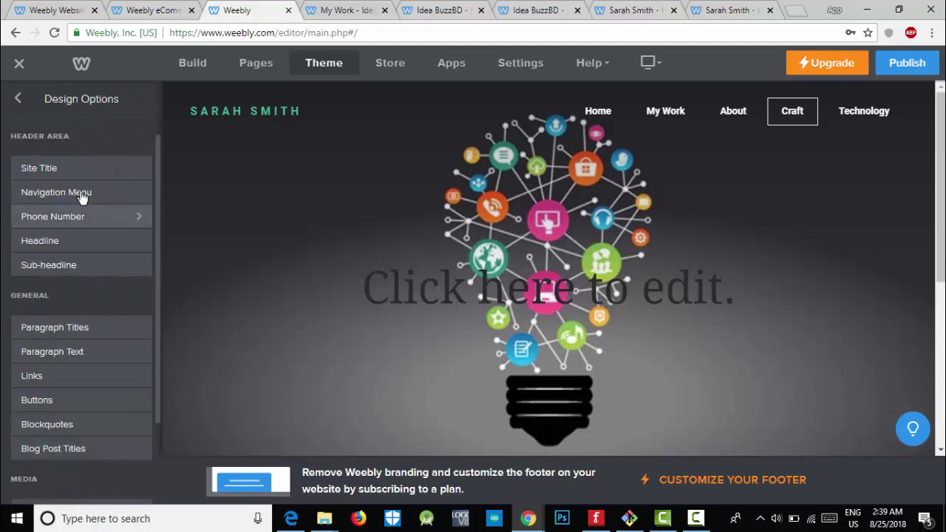
click(84, 194)
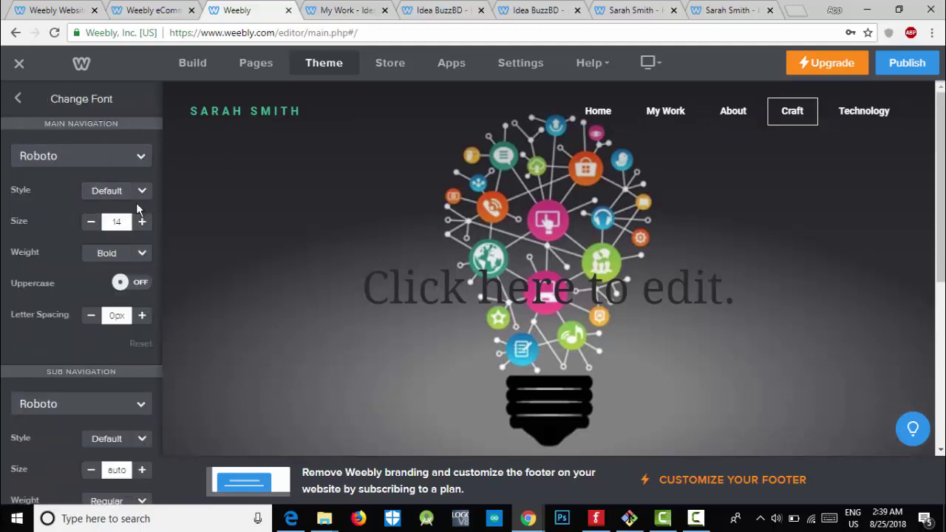
Step: Try the Italic style on the main navigation font and return it to Default
click(142, 192)
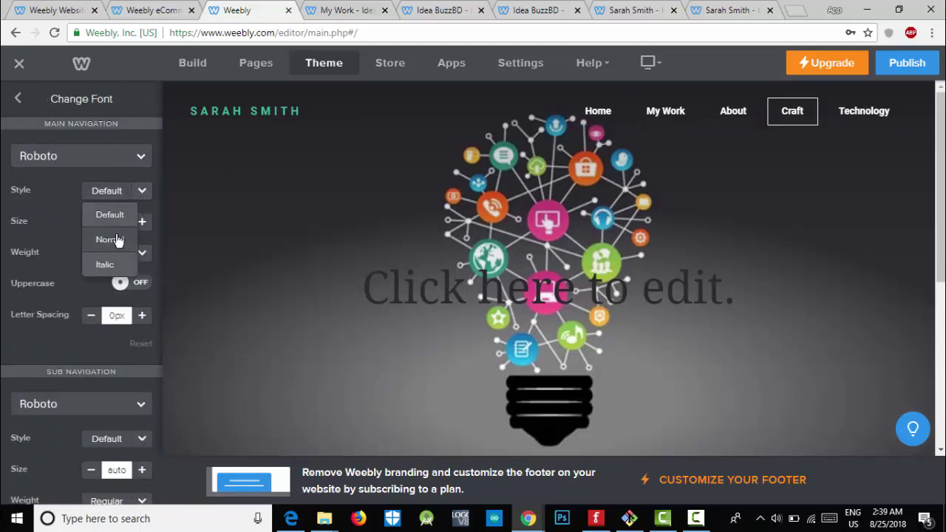
click(109, 268)
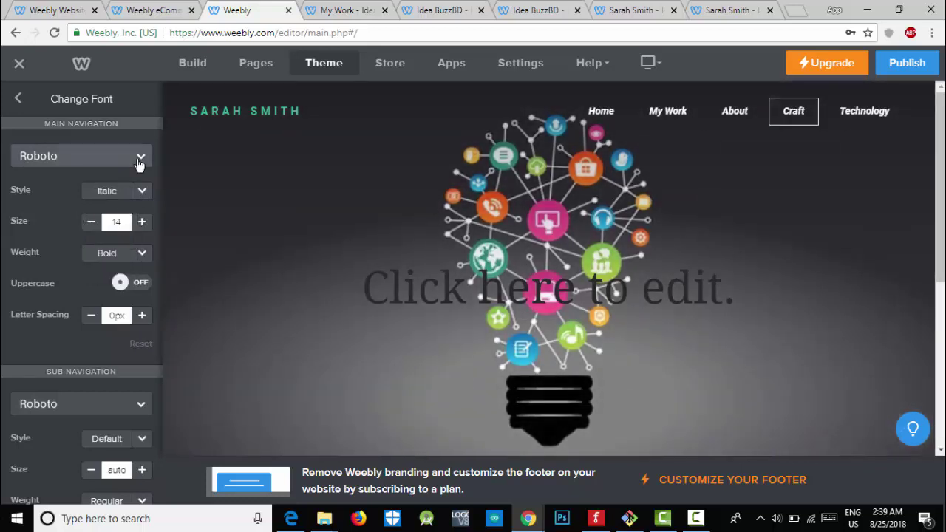
click(141, 191)
click(118, 214)
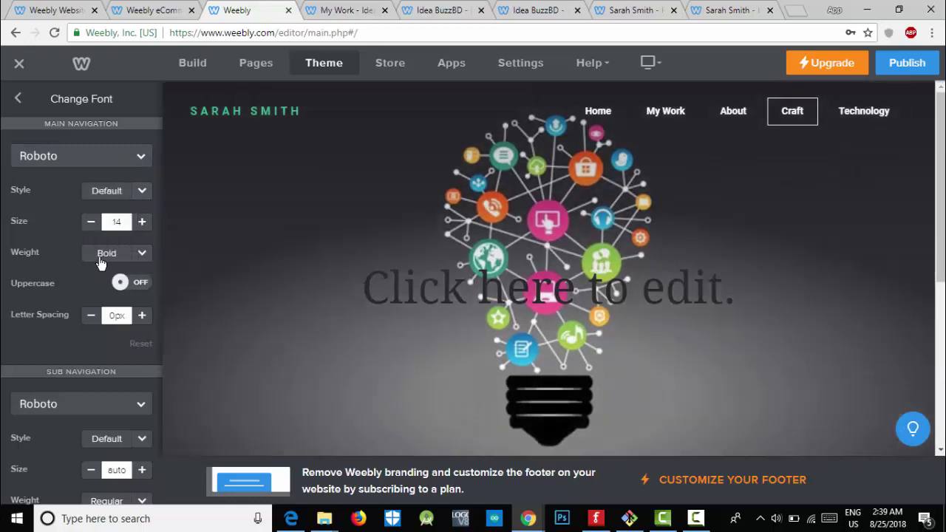
Step: Set the main navigation font size to 15 and its weight to Light
click(92, 223)
click(92, 222)
click(91, 222)
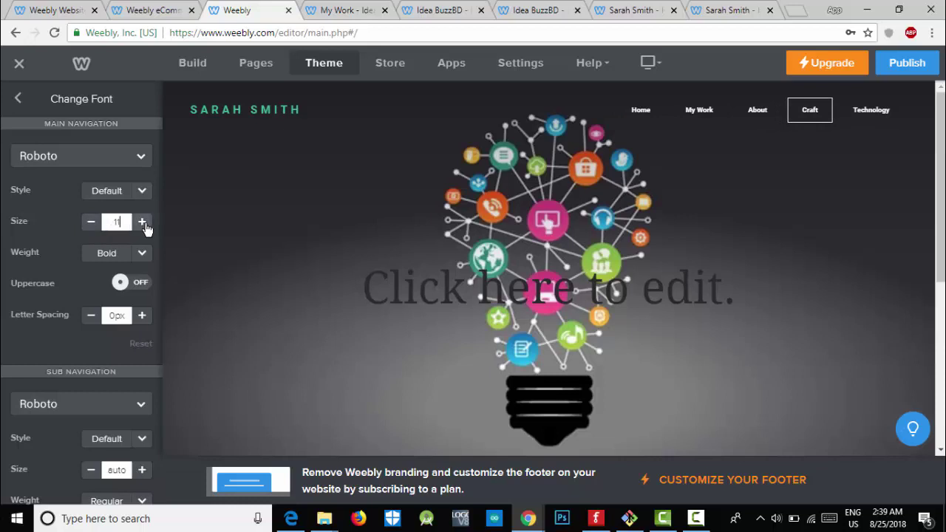
click(142, 222)
click(142, 223)
click(142, 222)
click(142, 222)
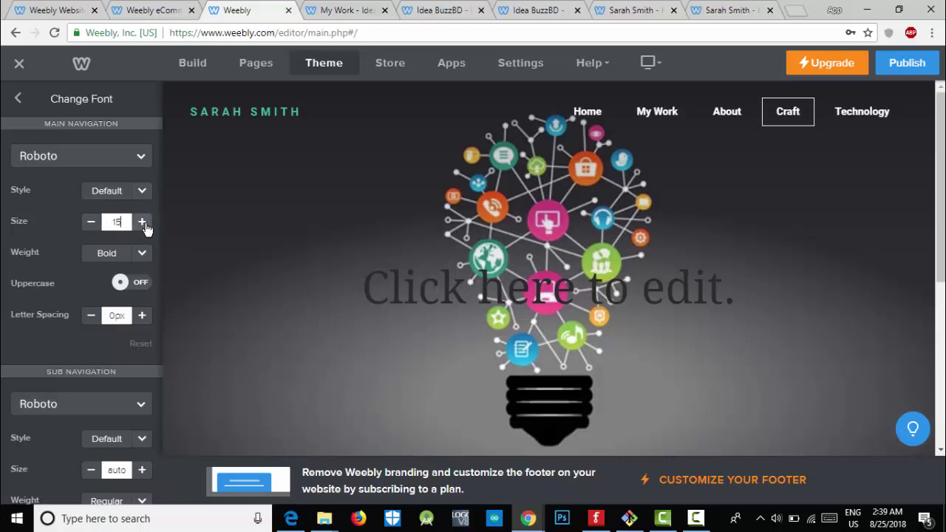
click(143, 254)
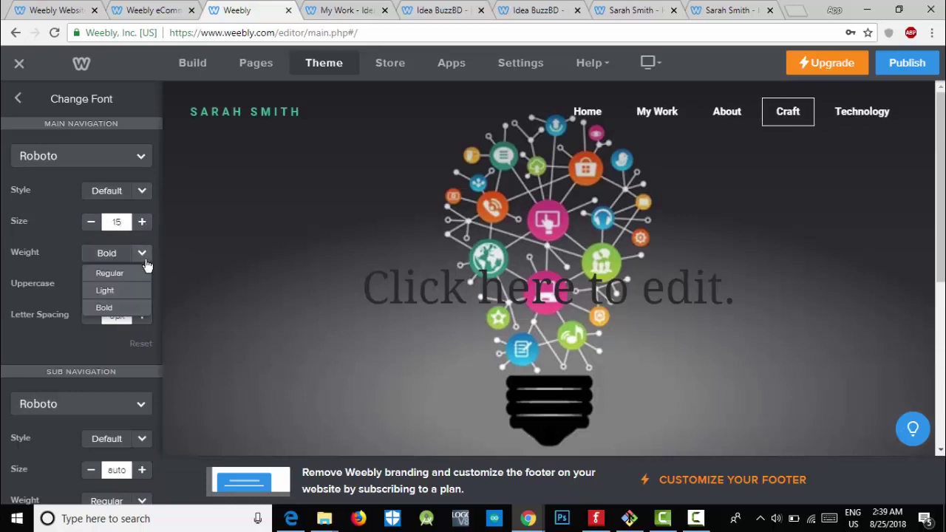
click(113, 292)
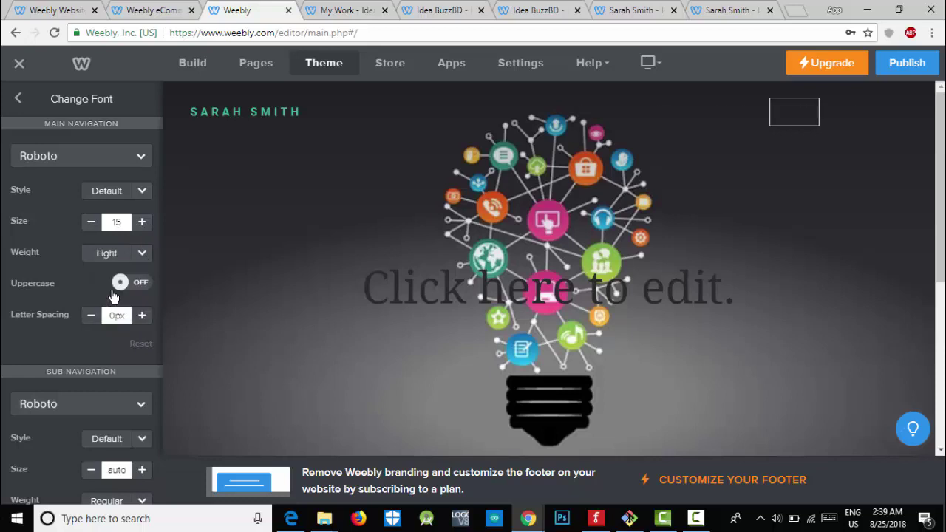
Step: Set the main navigation letter spacing to 1
click(142, 316)
click(142, 316)
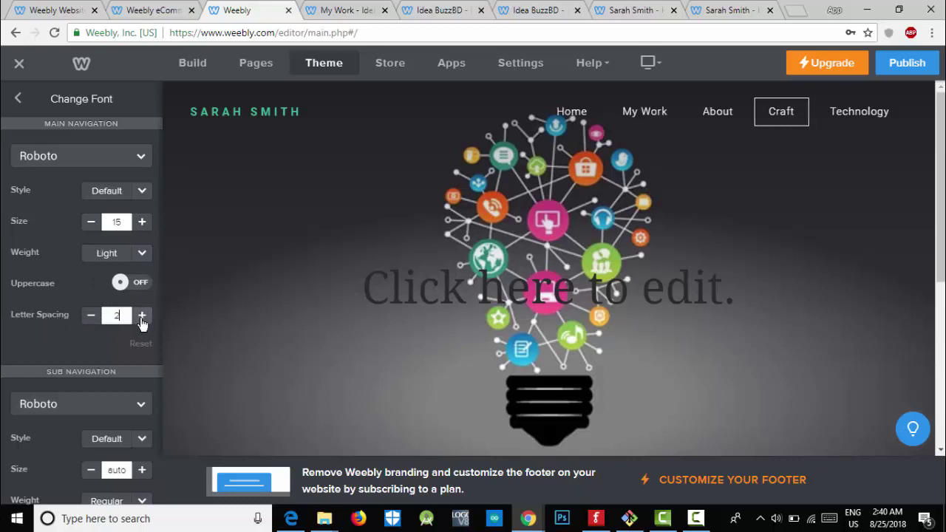
click(141, 316)
click(142, 317)
click(141, 316)
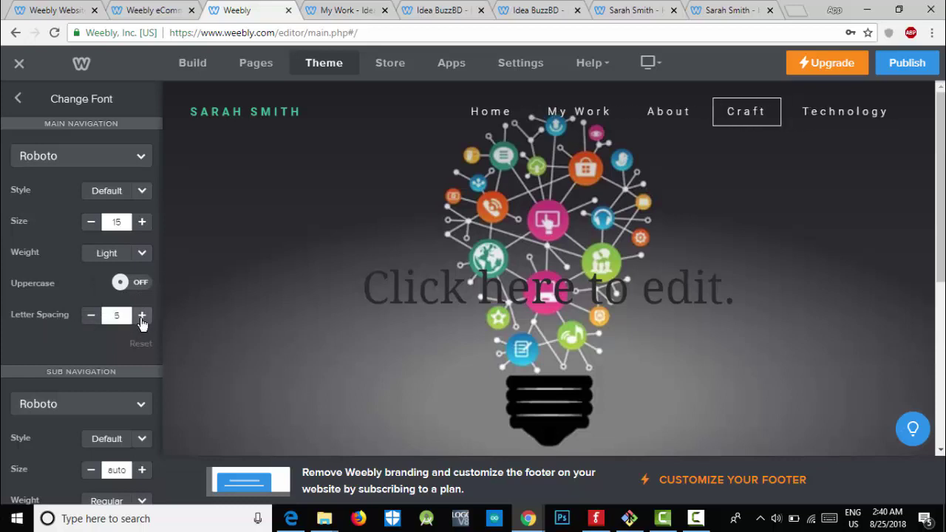
click(91, 316)
click(91, 315)
click(91, 315)
click(91, 316)
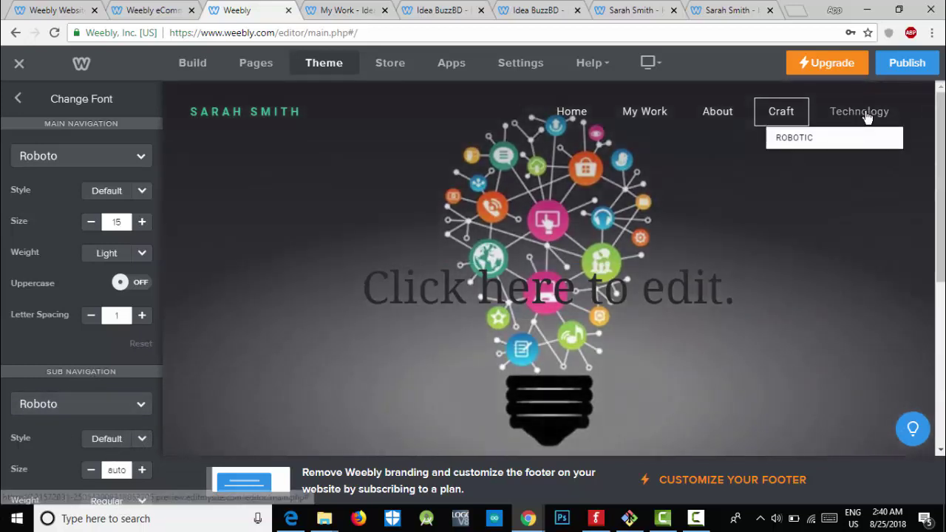
Step: Set the sub navigation font size to 13, keeping its style at Default
mouse_move(722, 116)
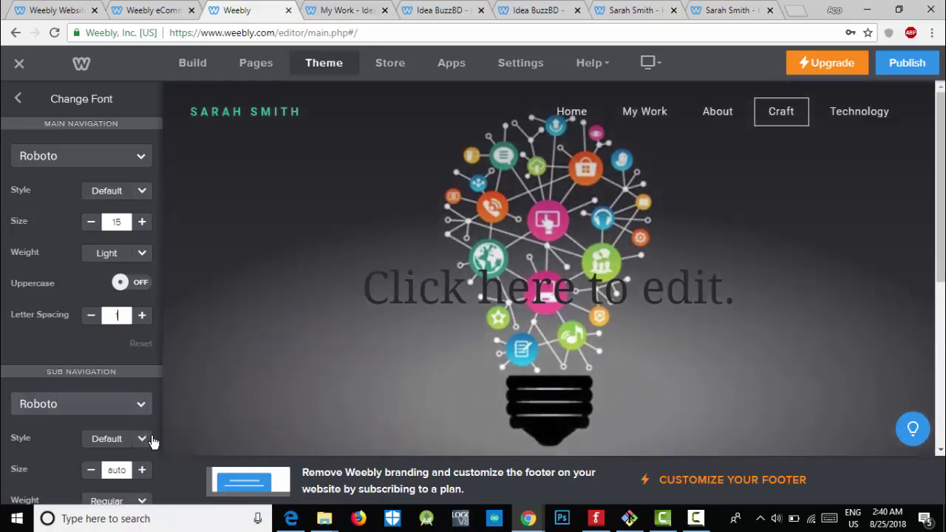
click(142, 442)
click(143, 442)
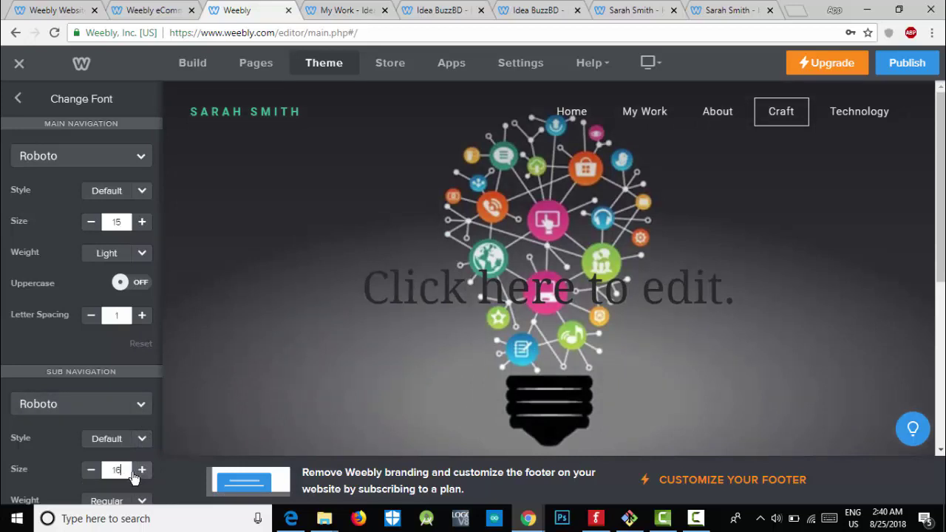
click(90, 470)
click(91, 470)
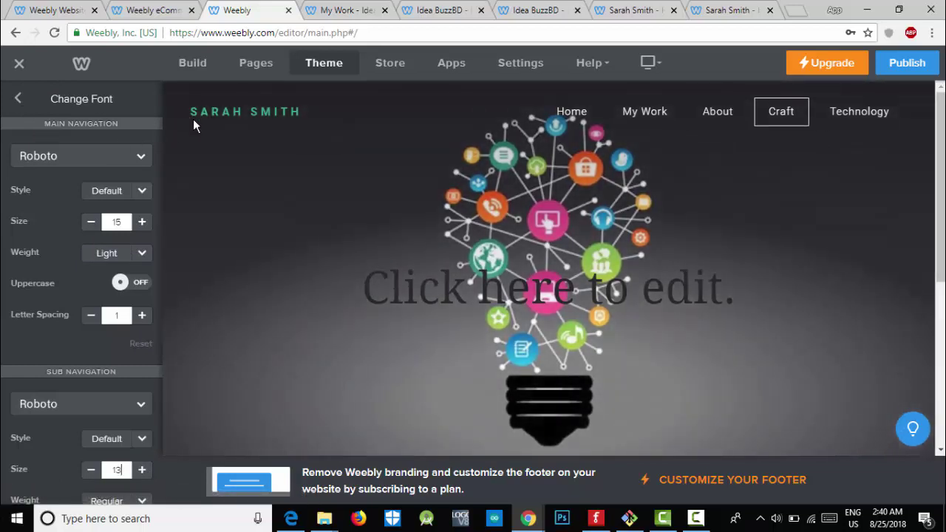
Step: Replace the site title text in the header with IDEA BUZZBD and return to the theme's design options
mouse_move(215, 112)
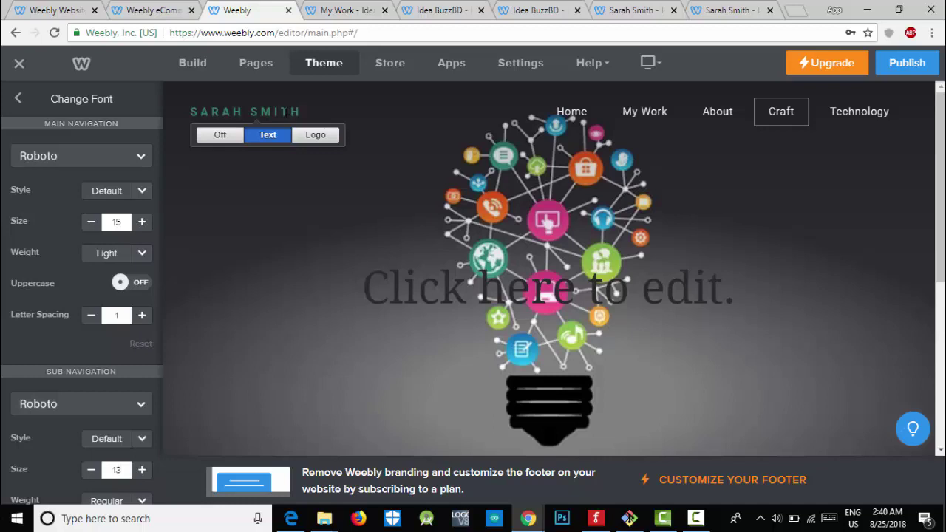
click(274, 137)
double_click(275, 112)
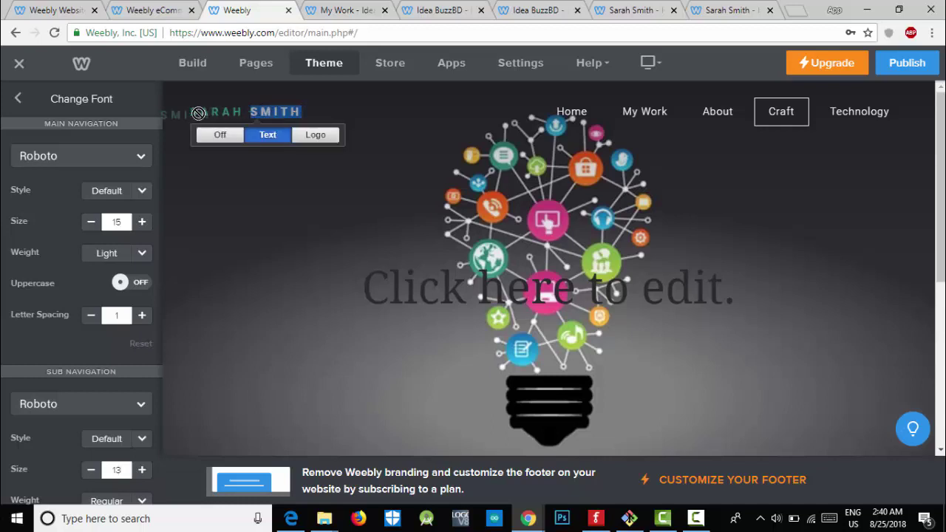
click(313, 107)
double_click(297, 109)
click(320, 108)
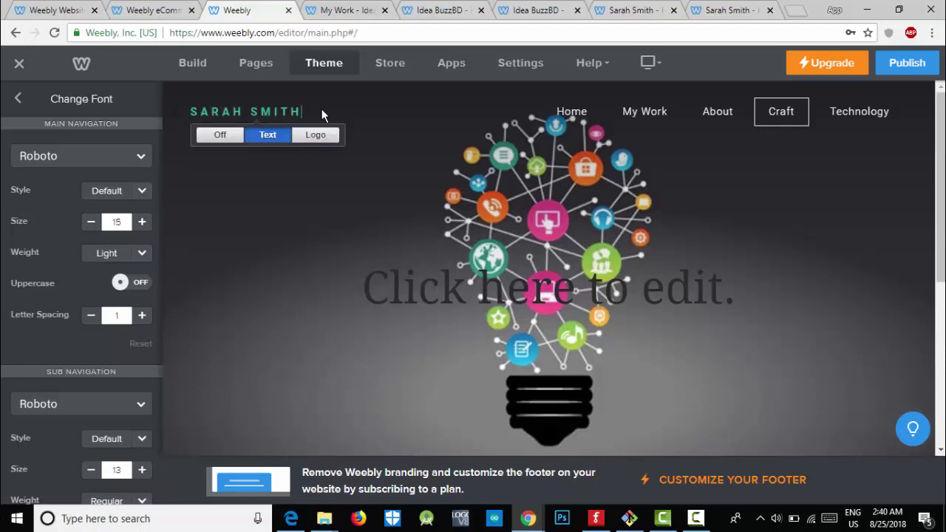
key(BackSpace)
key(BackSpace)
key(BackSpace)
key(BackSpace)
key(BackSpace)
key(BackSpace)
key(BackSpace)
key(BackSpace)
key(BackSpace)
key(BackSpace)
key(BackSpace)
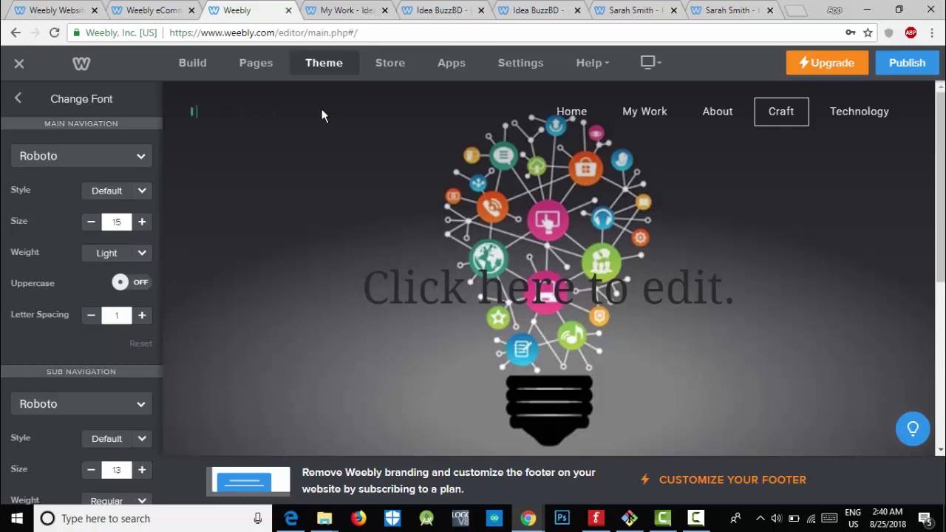
text(IDEA BUZZBD)
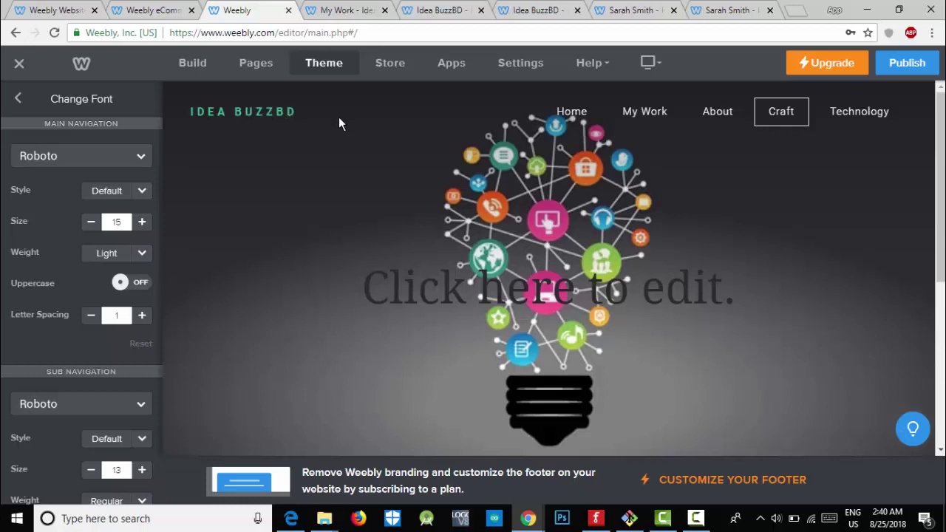
scroll(272, 163, down, 4)
scroll(275, 169, up, 4)
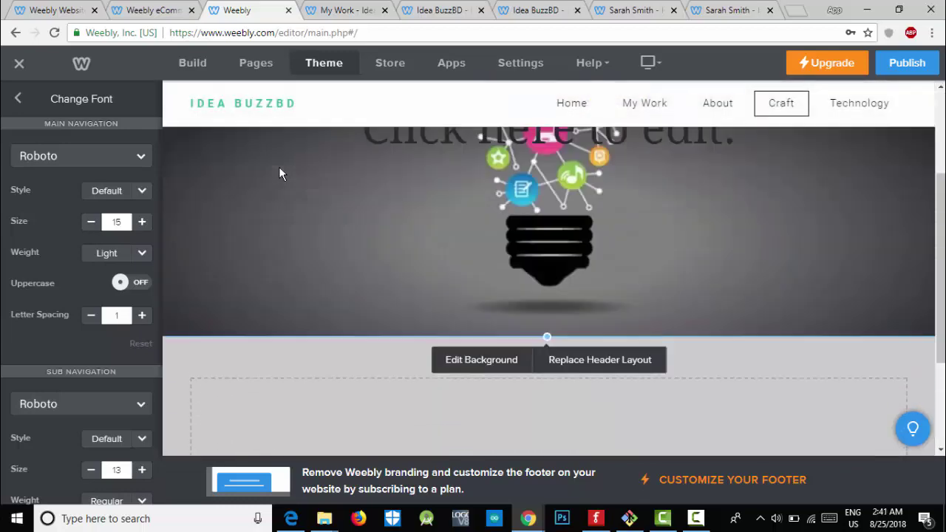
scroll(341, 185, down, 5)
scroll(340, 191, up, 5)
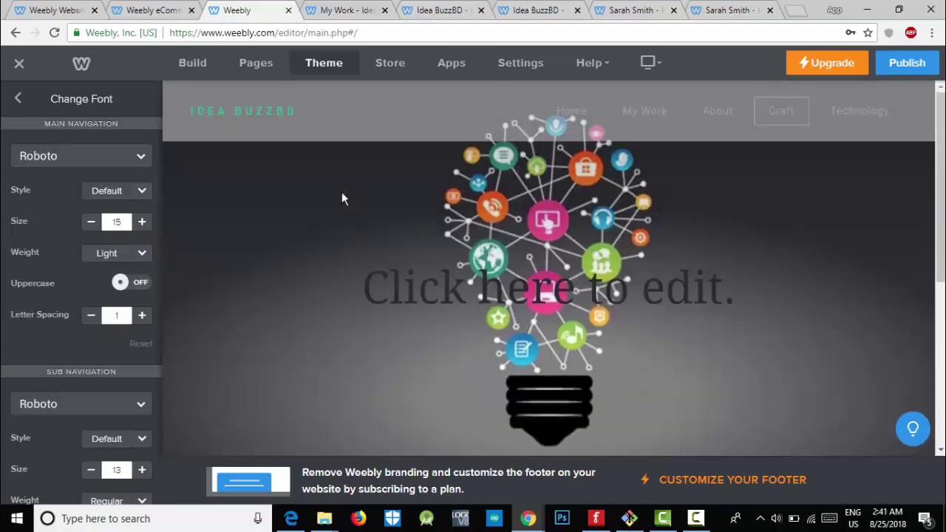
click(18, 98)
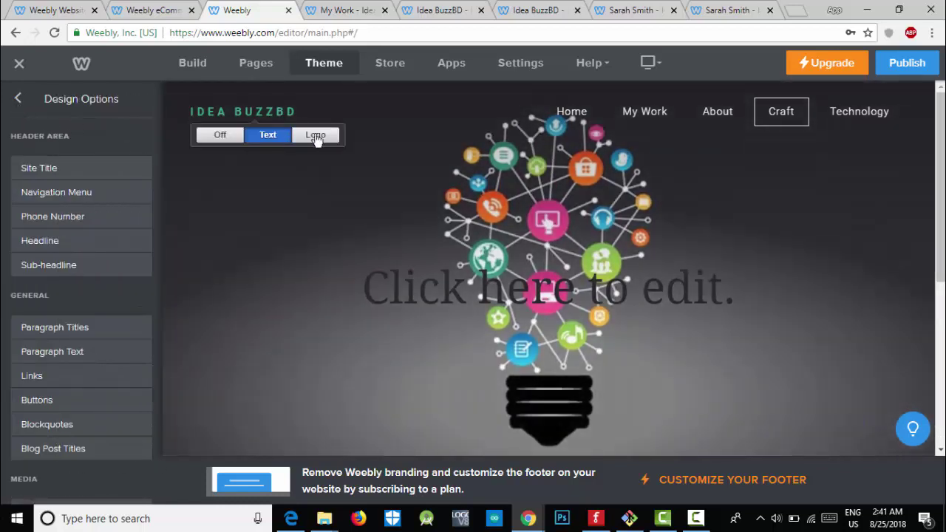
Step: Try showing a logo in place of the site title and switch the header back to text
click(317, 135)
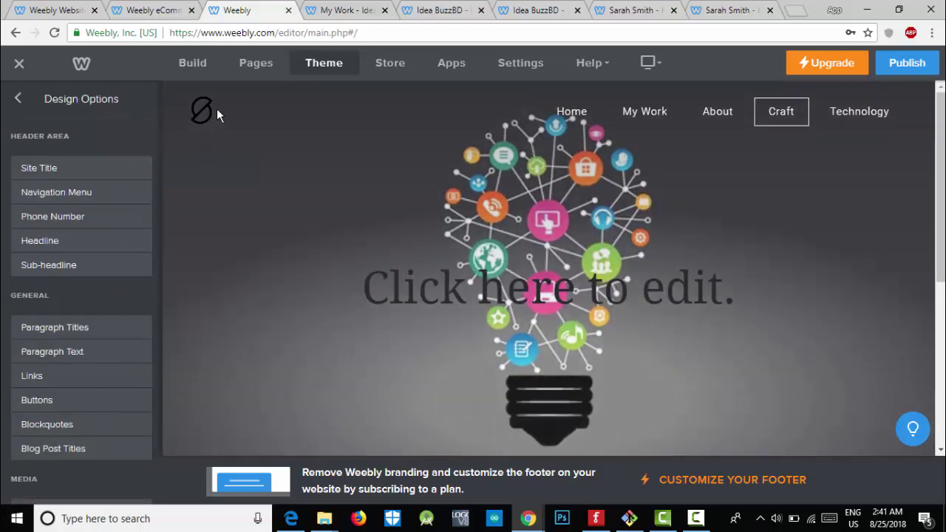
mouse_move(222, 112)
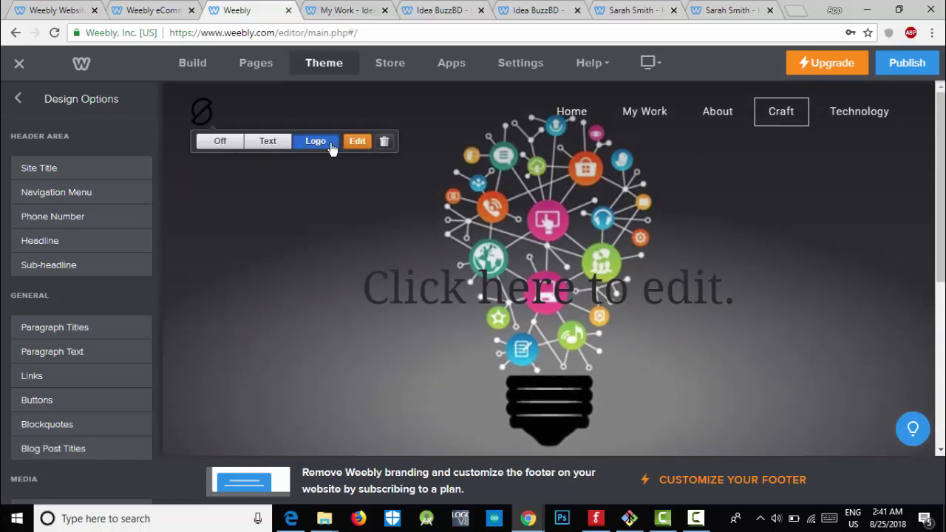
click(267, 141)
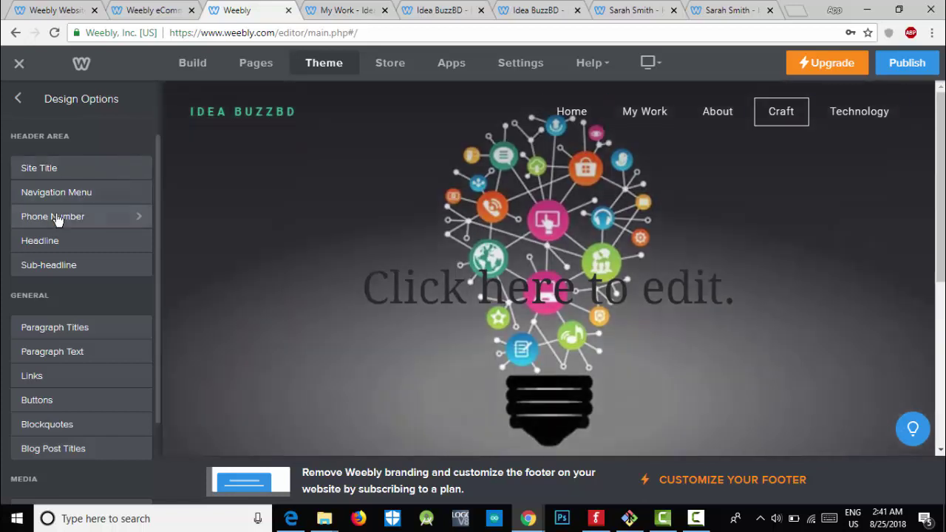
Step: Examine the phone number font settings and the remaining categories of the theme's design options
click(115, 220)
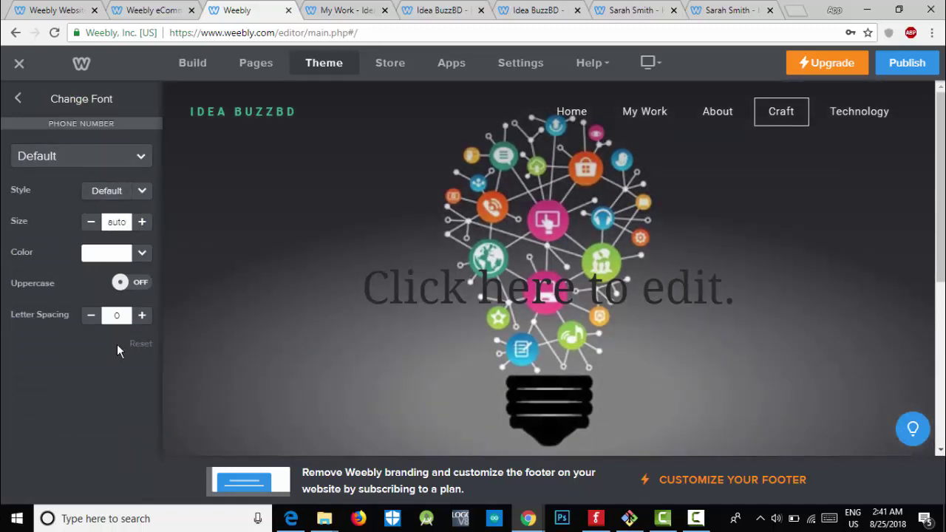
click(19, 99)
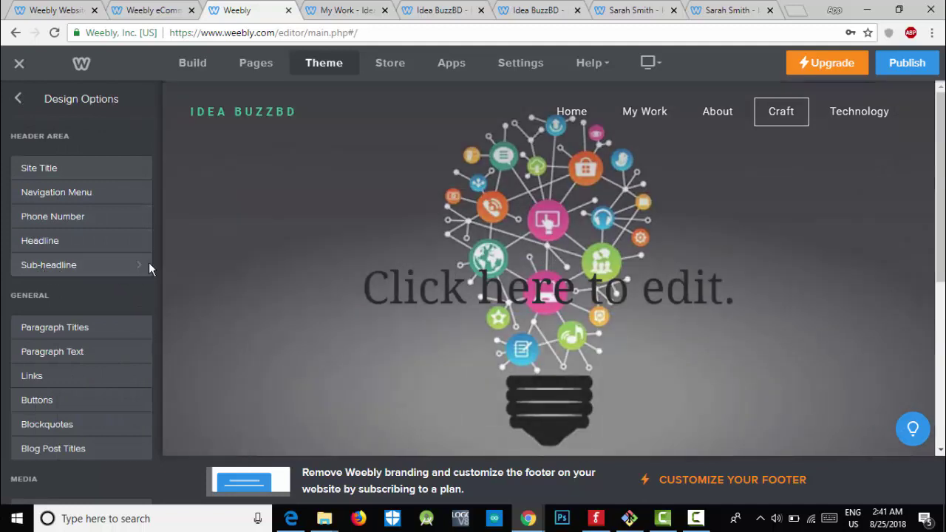
scroll(62, 314, down, 2)
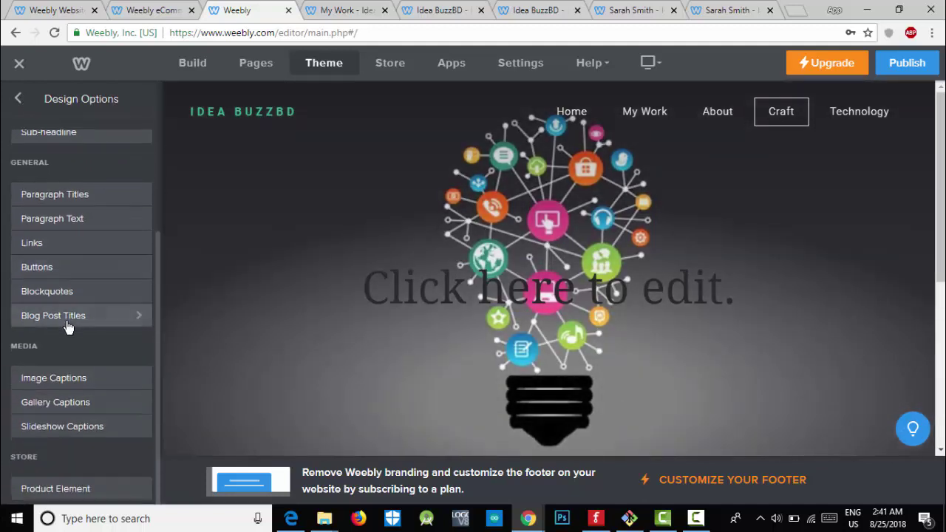